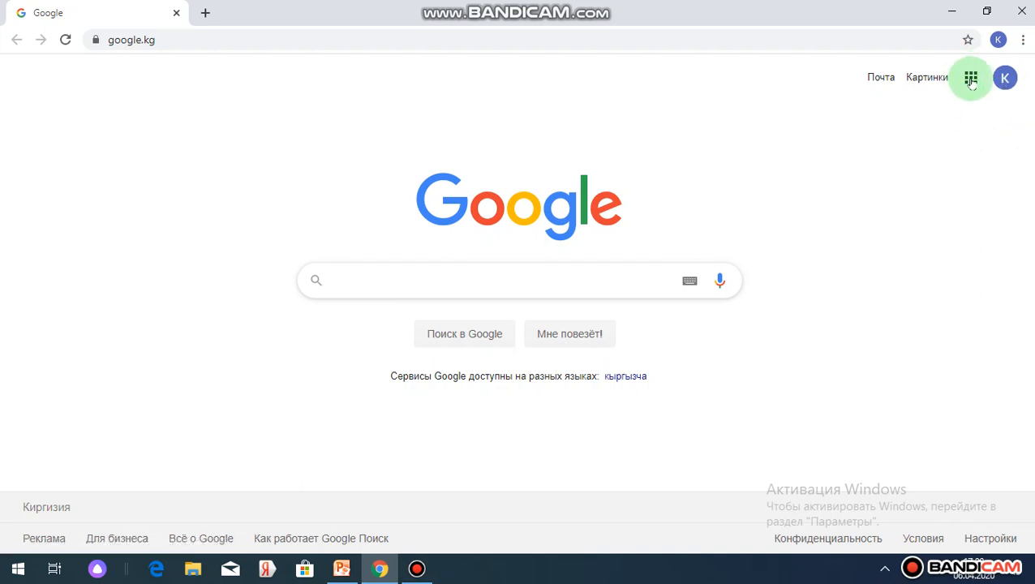
Browse the list of Google services and open Google Drive (Диск).
left_click(971, 80)
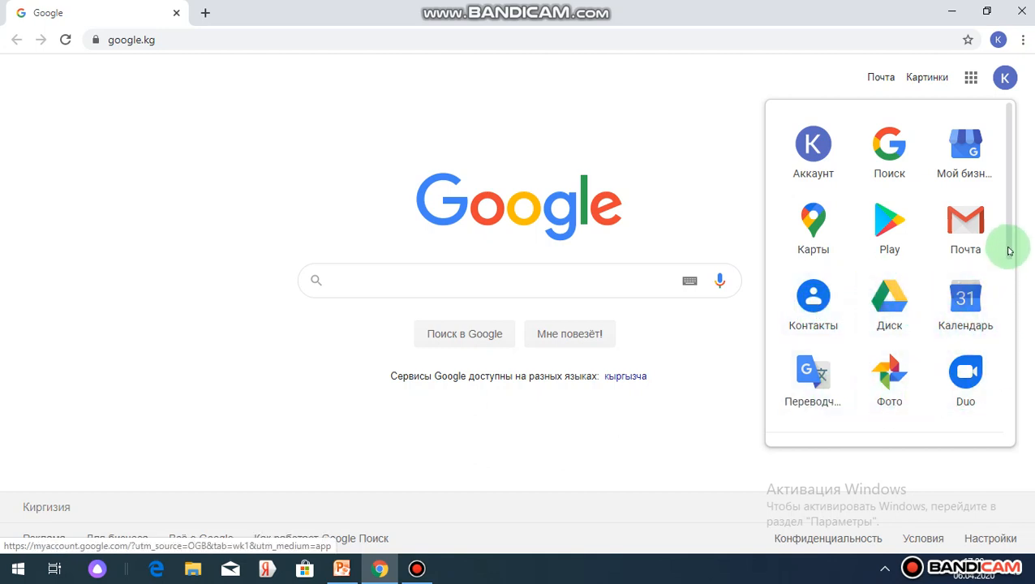
left_click_drag(1008, 250, 1024, 404)
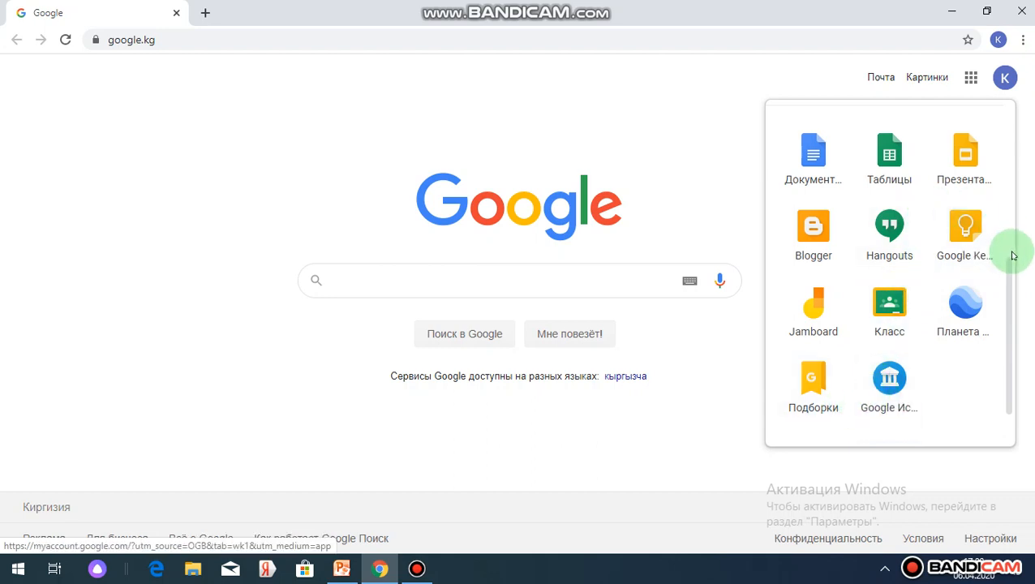
left_click_drag(1010, 260, 1003, 121)
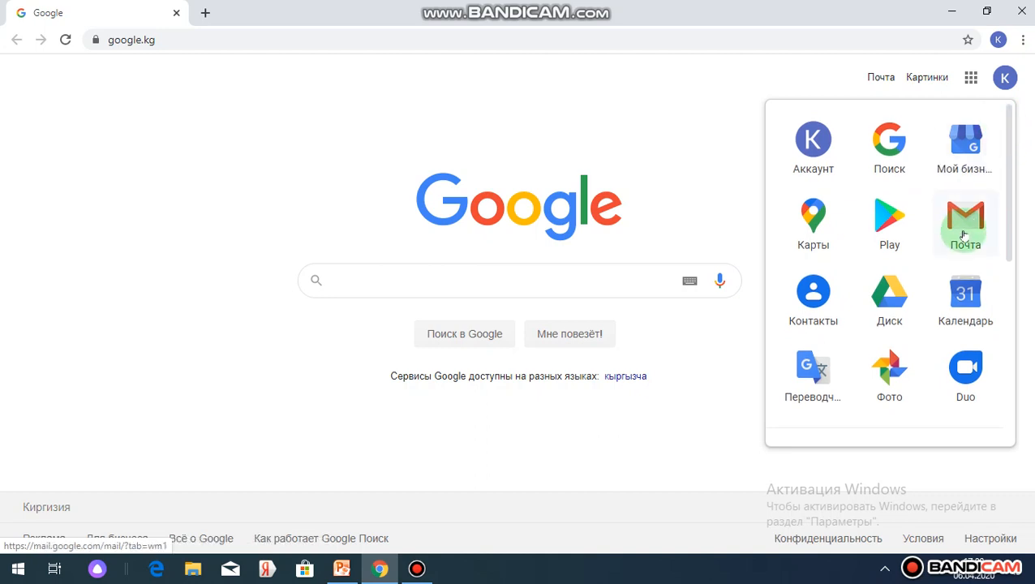
left_click(889, 295)
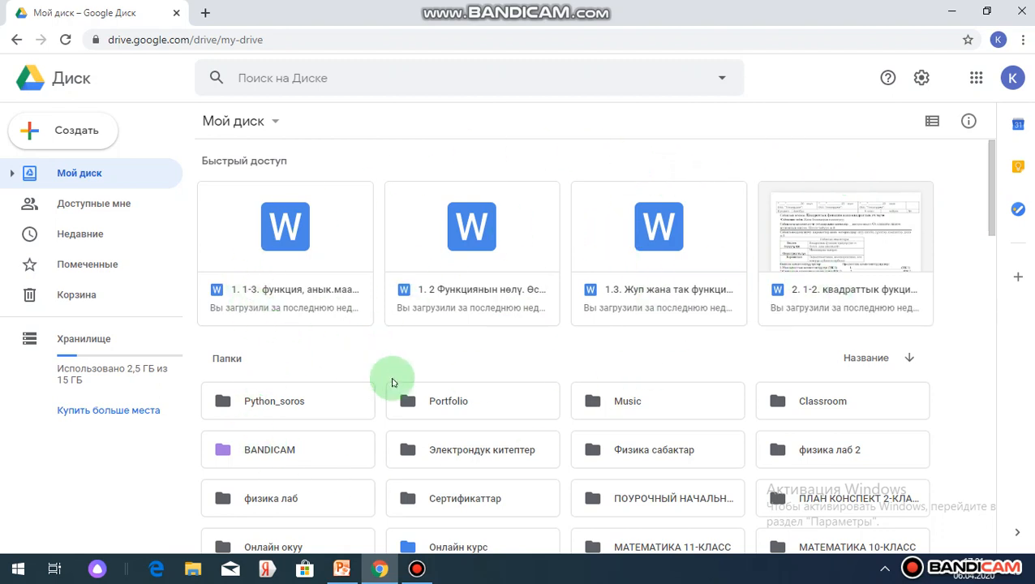
Create a new folder named "Информатика 5-класс" in My Drive.
left_click(276, 123)
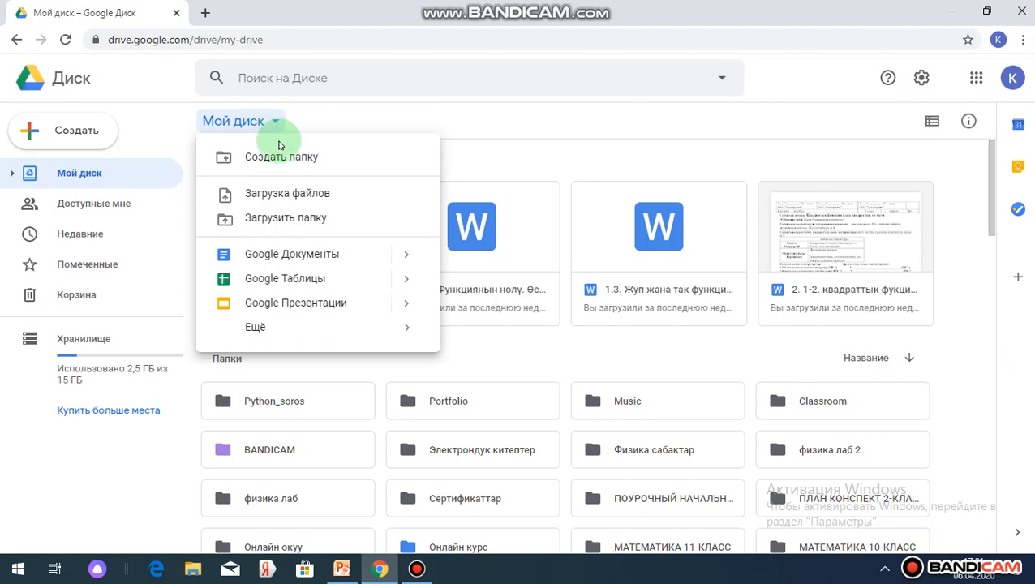
left_click(282, 159)
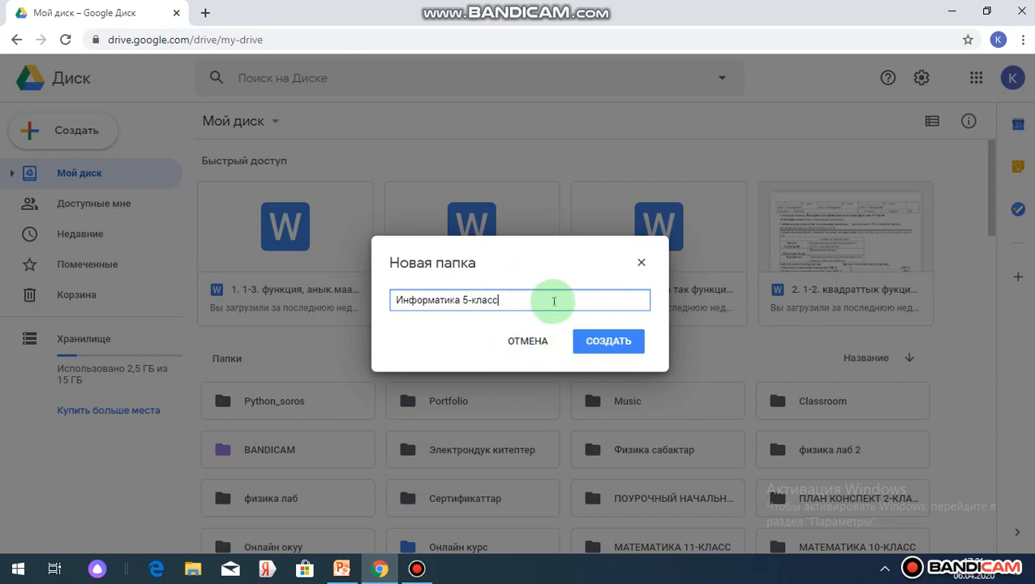
left_click(604, 344)
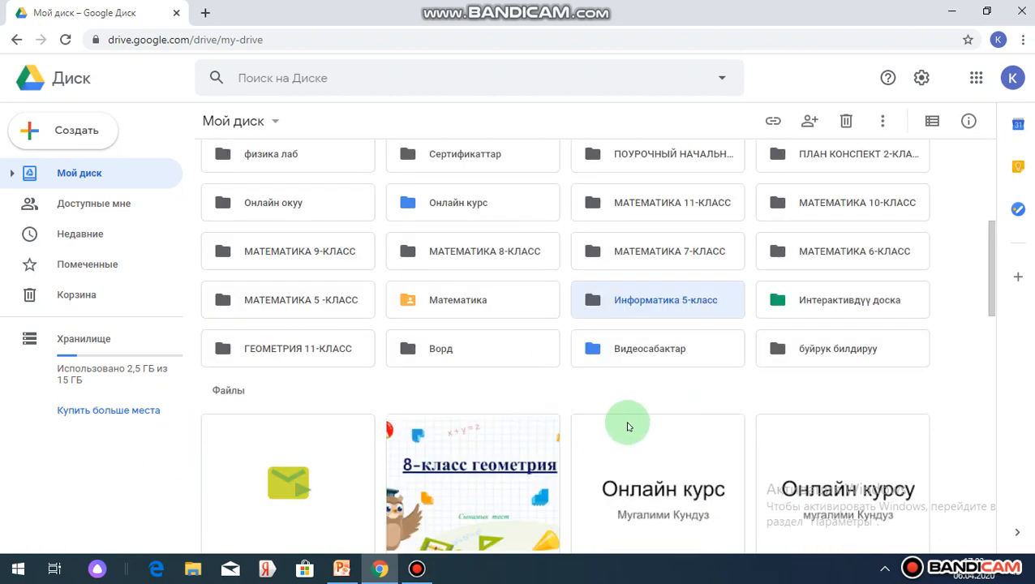
Change the colour of the "Информатика 5-класс" folder to red.
right_click(618, 300)
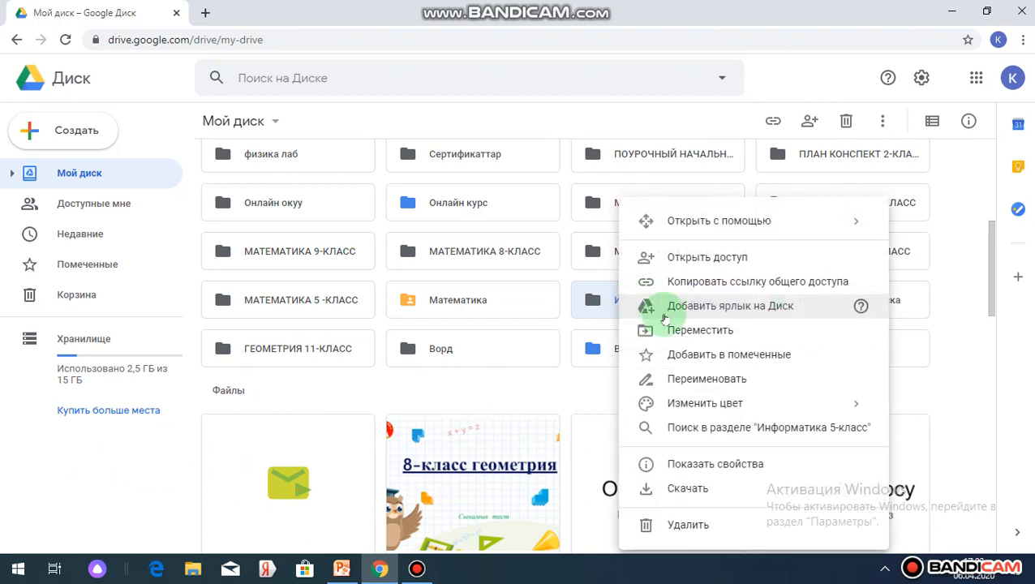
mouse_move(661, 404)
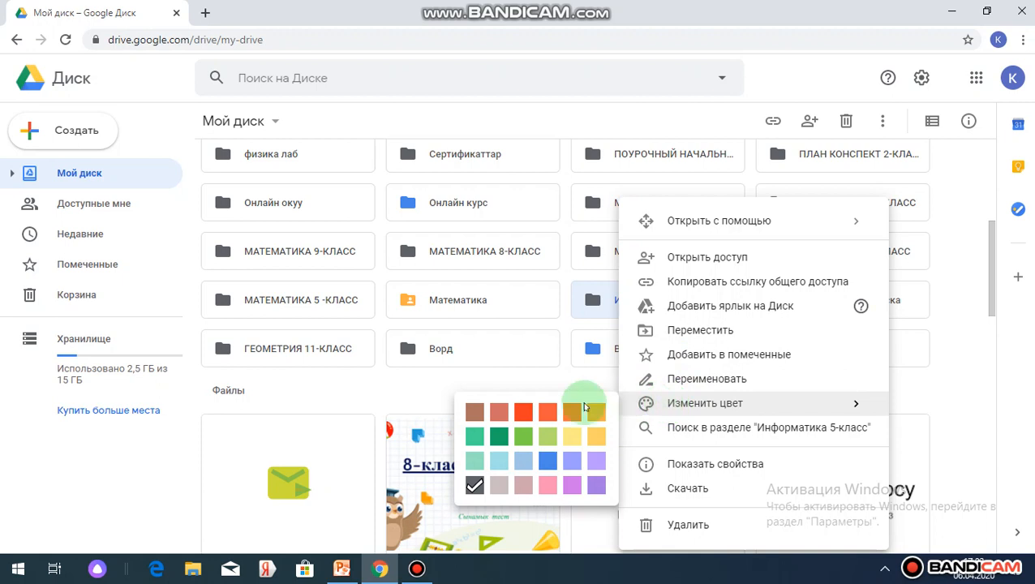
left_click(524, 414)
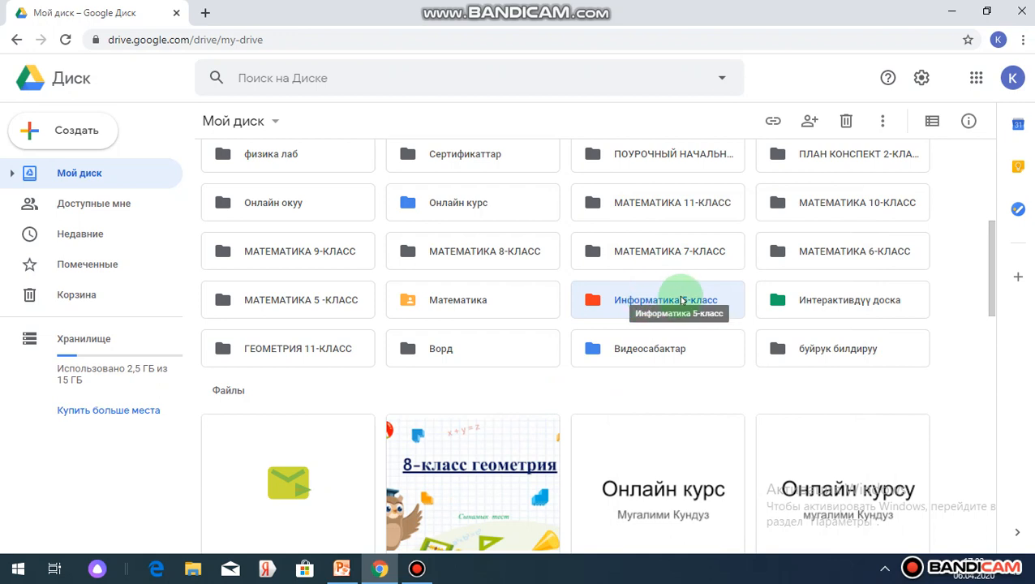
Open the "Информатика 5-класс" folder and upload the presentation "5кл ондук болчокторду тегерктоо" from the desktop into it.
double_click(611, 305)
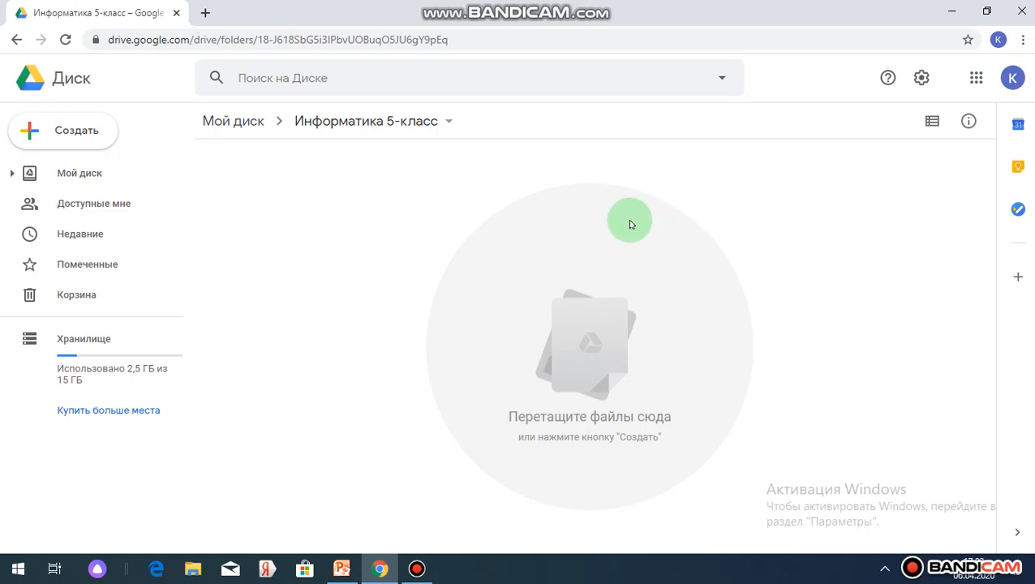
right_click(331, 171)
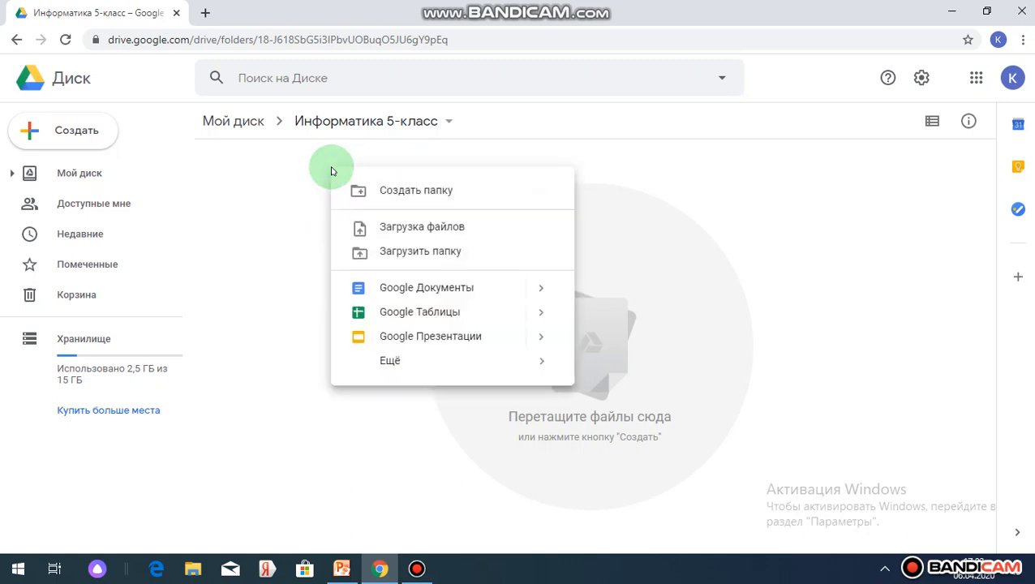
left_click(396, 229)
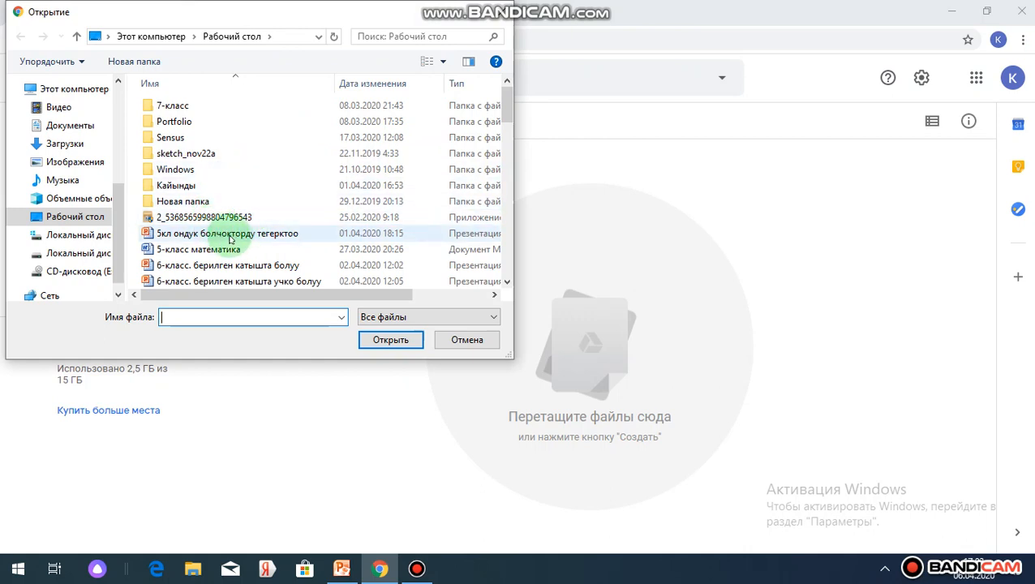
left_click(238, 233)
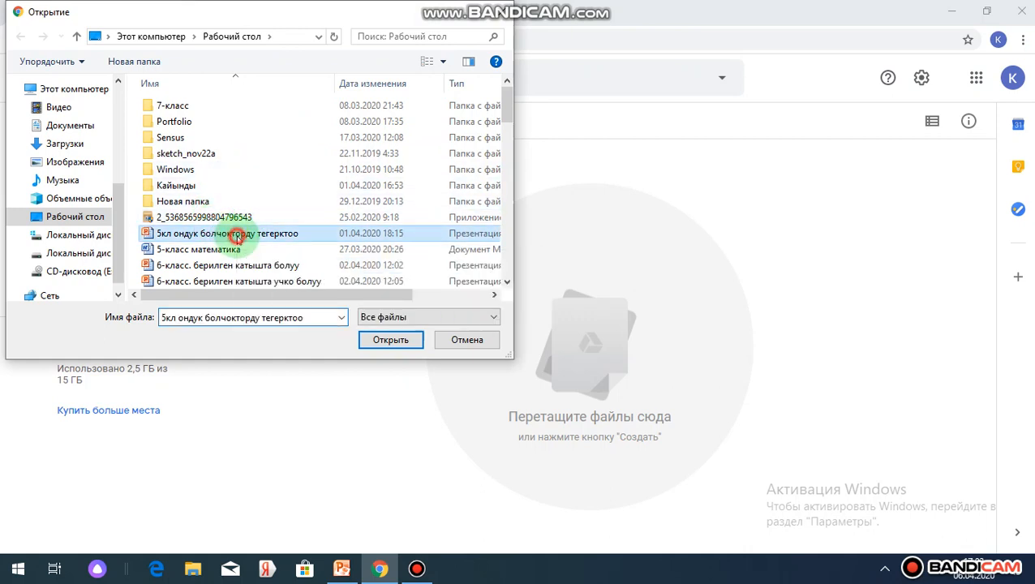
left_click(385, 340)
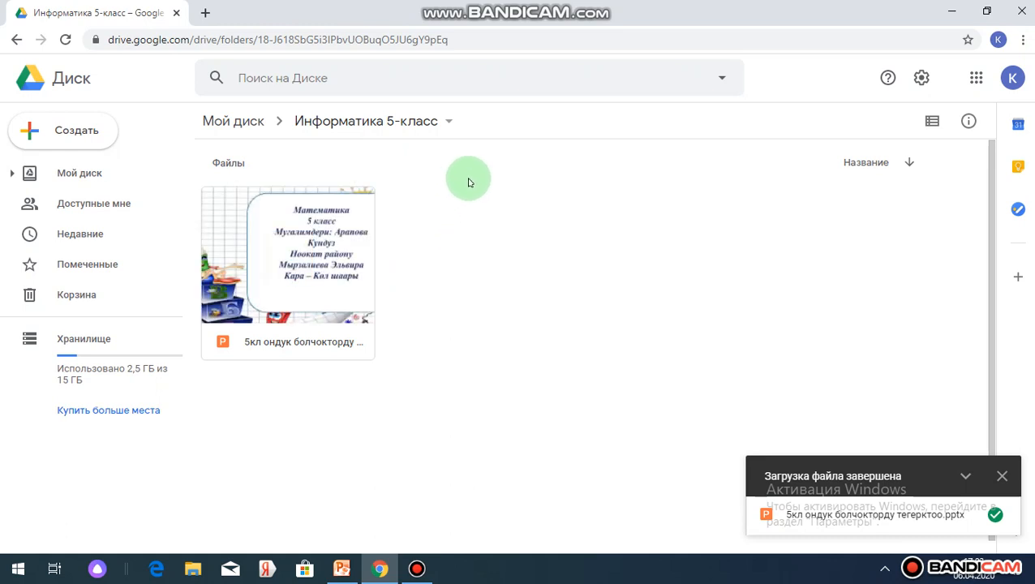
left_click(1000, 478)
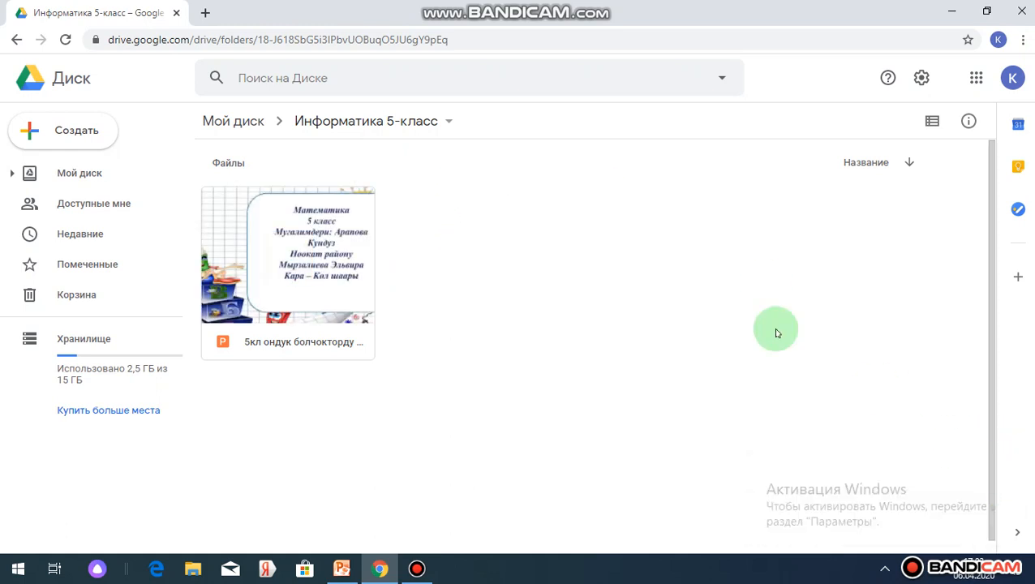
Upload the folder "инфо сабактар" from folder 1 on local disk D: into "Информатика 5-класс".
right_click(565, 203)
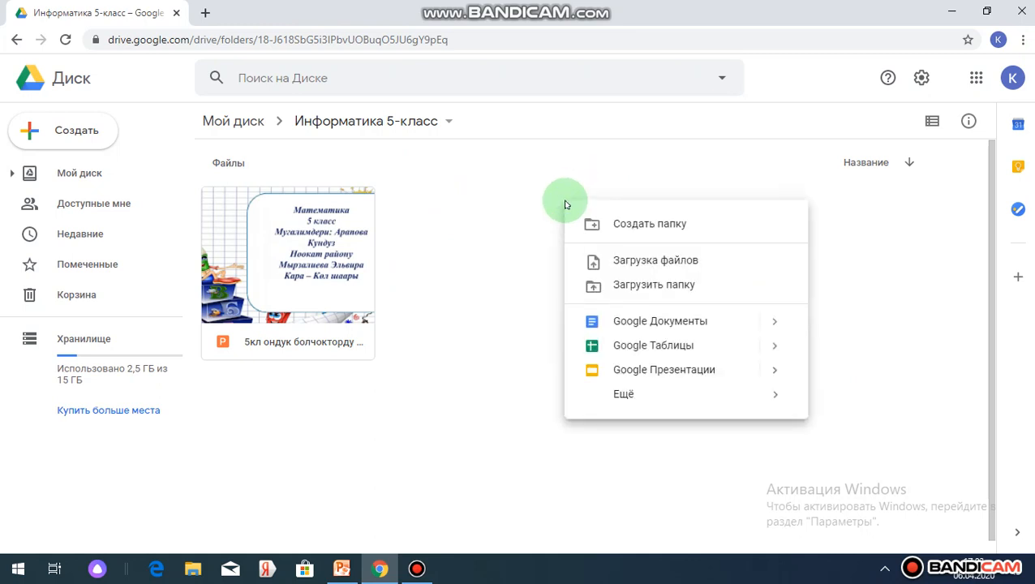
left_click(631, 288)
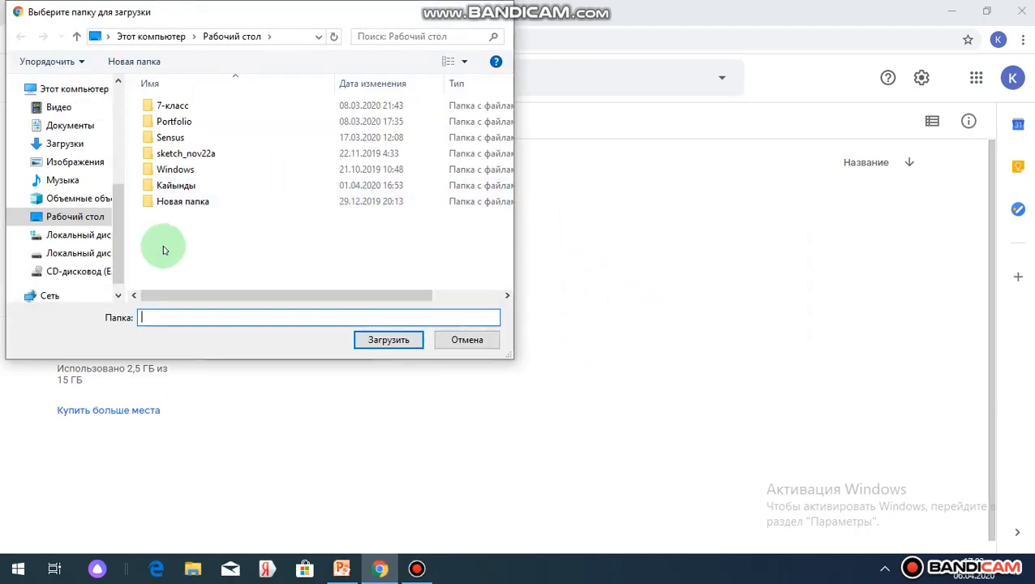
left_click(118, 297)
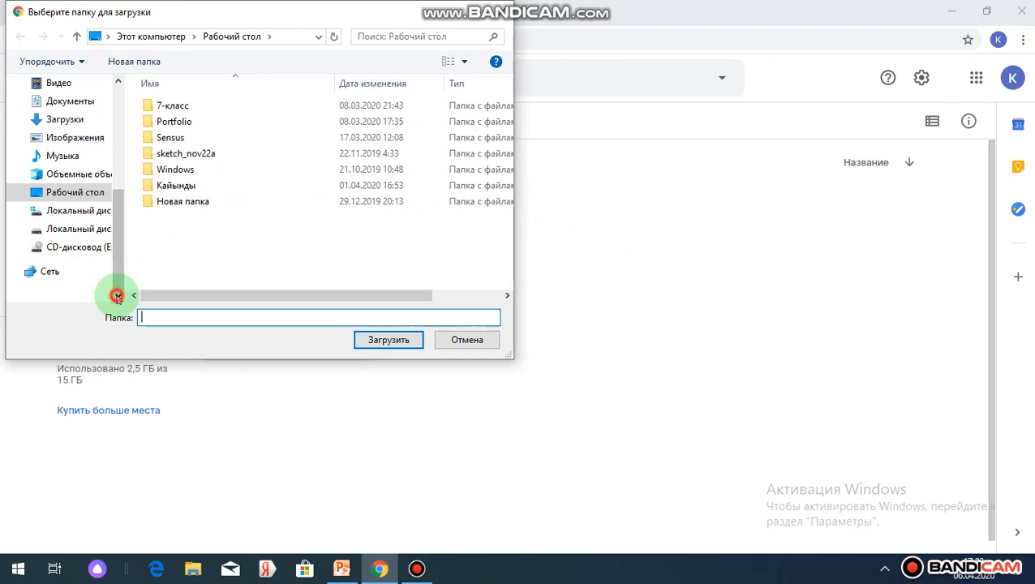
left_click(90, 232)
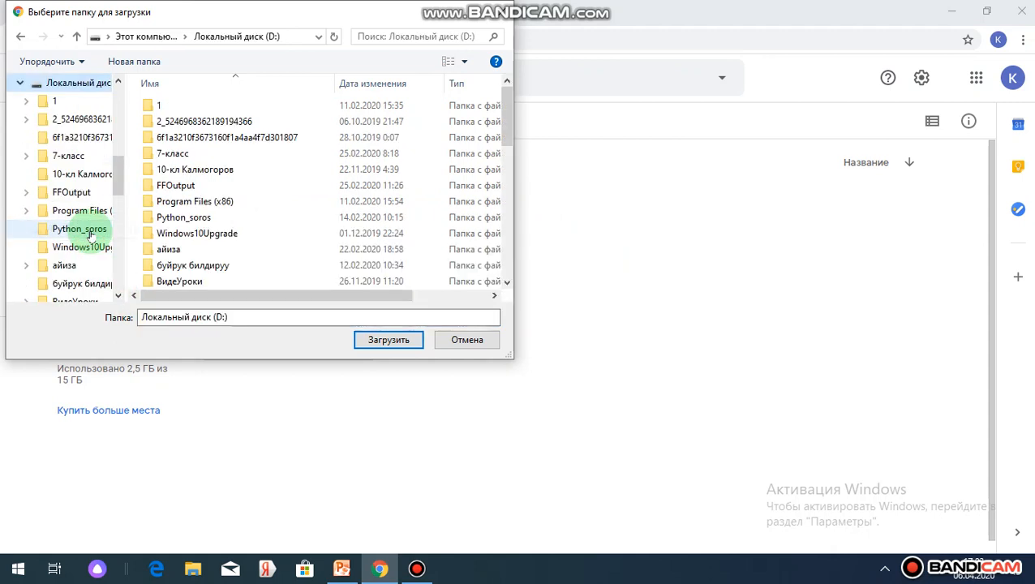
double_click(179, 106)
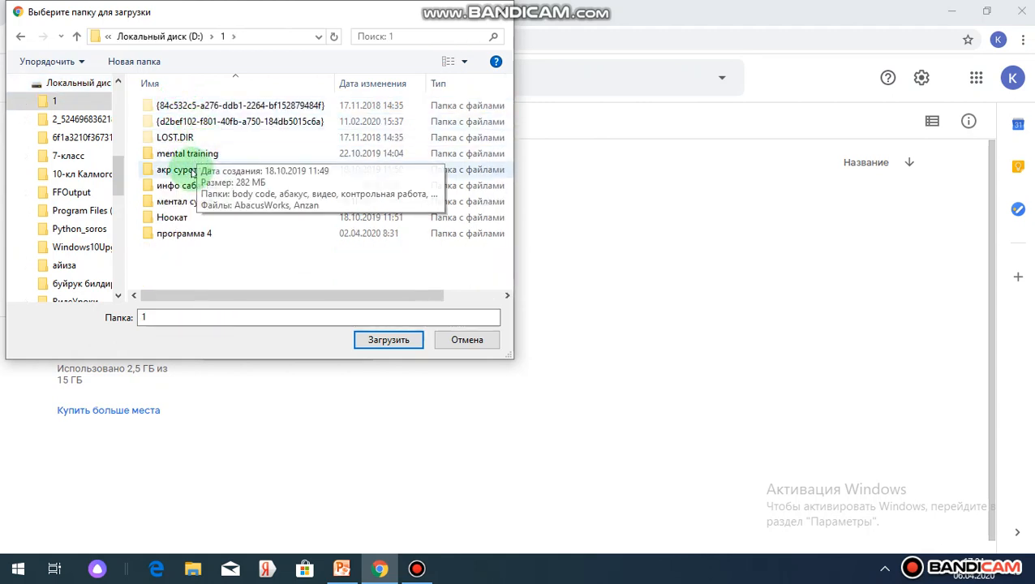
left_click(184, 186)
double_click(184, 186)
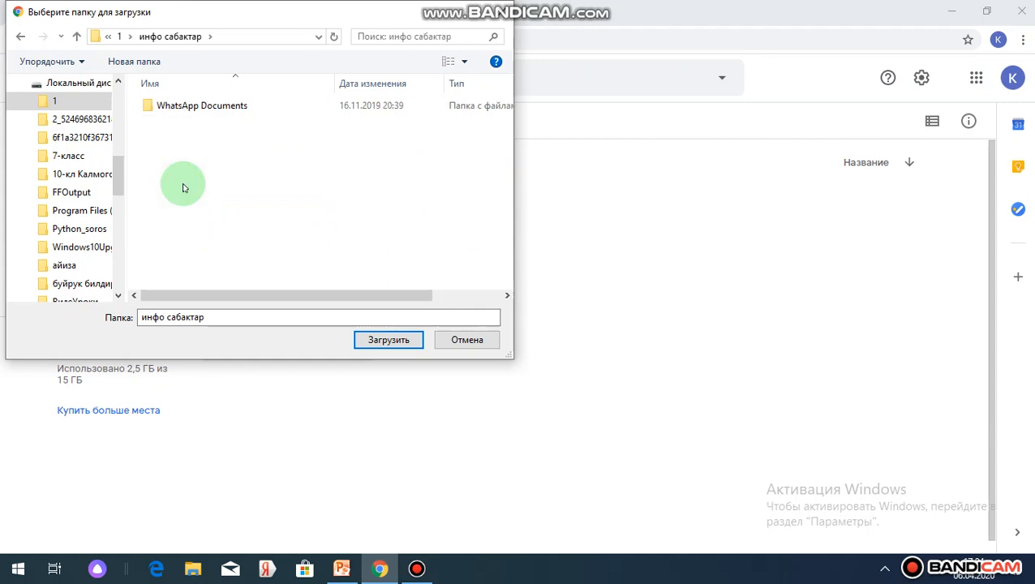
left_click(375, 342)
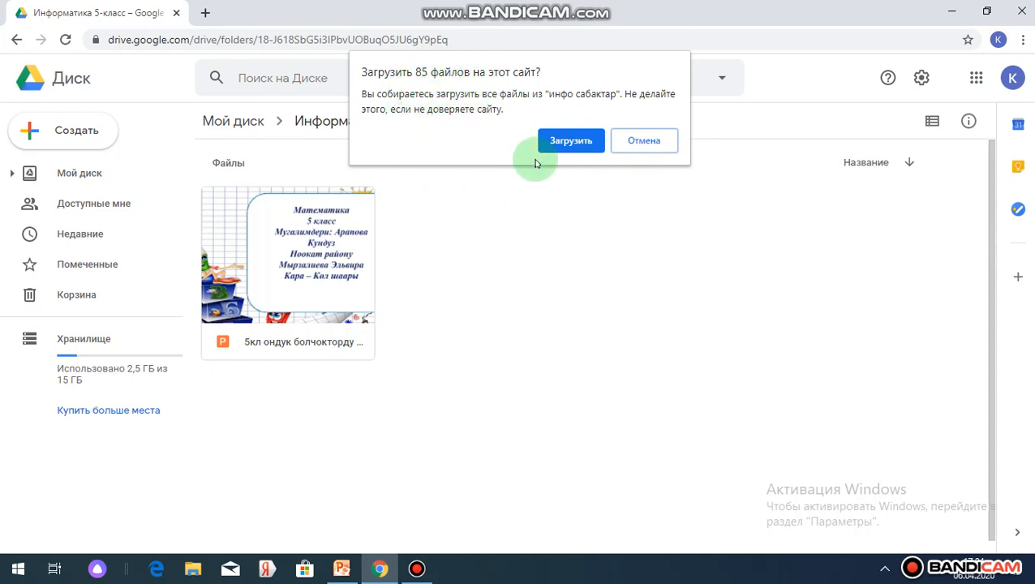
left_click(569, 141)
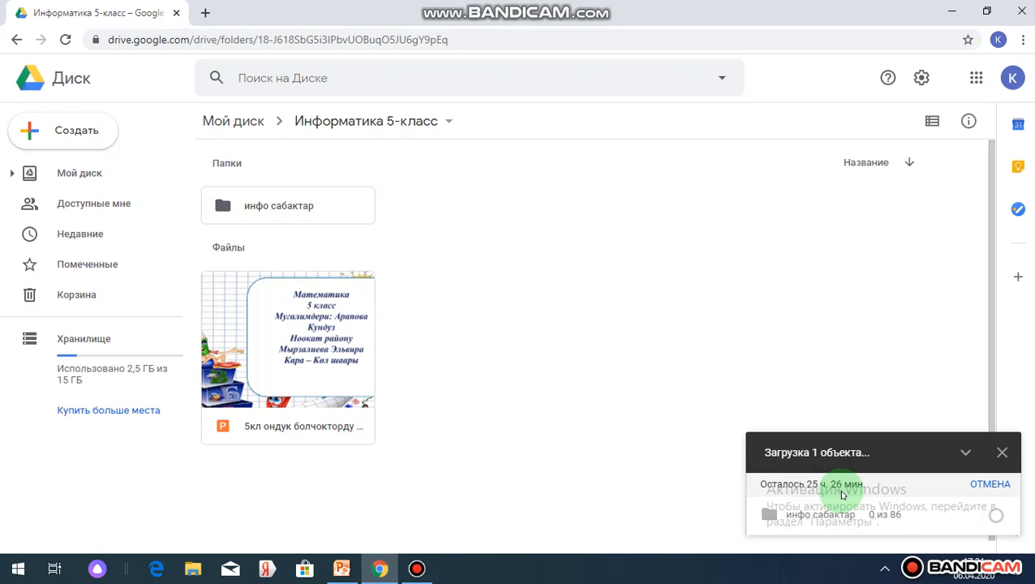
Cancel the running upload of the "инфо сабактар" folder and dismiss the upload notice.
mouse_move(818, 506)
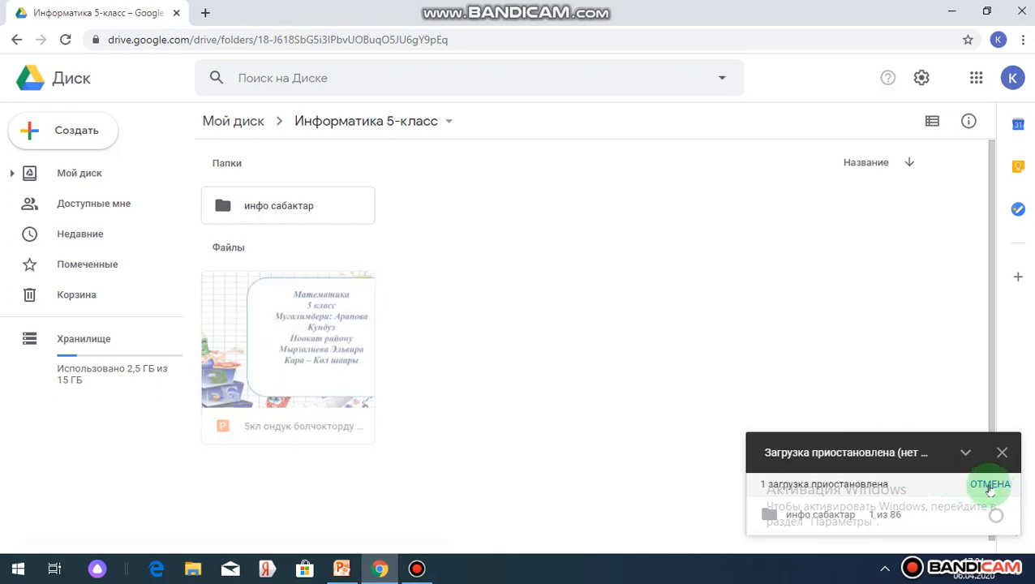
left_click(990, 486)
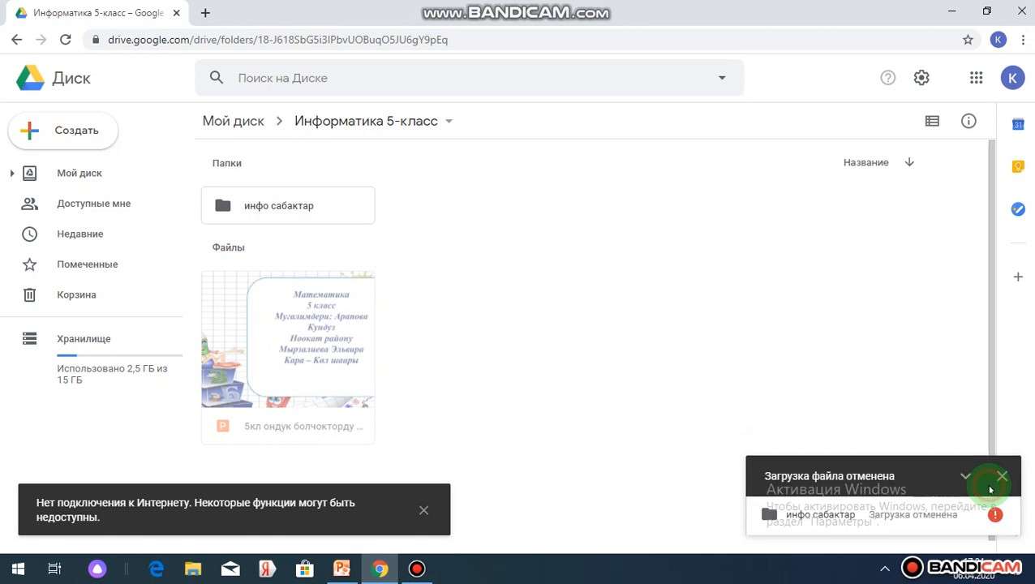
left_click(999, 476)
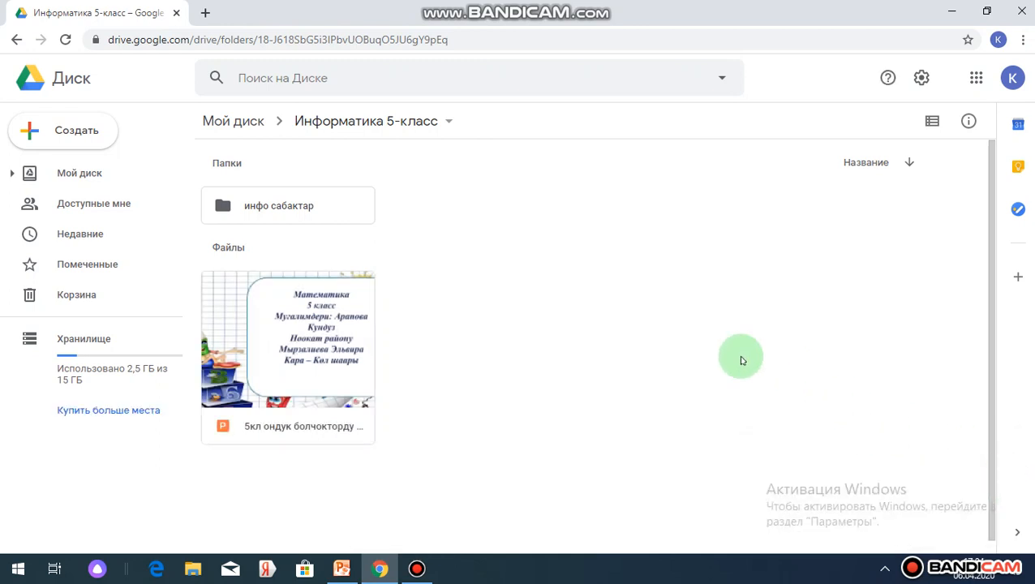
left_click(417, 569)
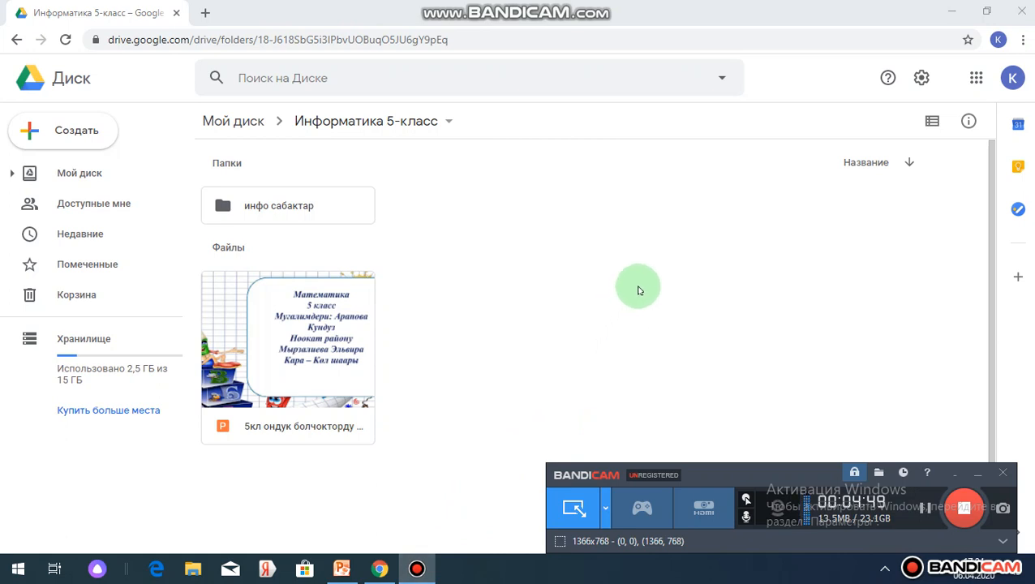
left_click(638, 291)
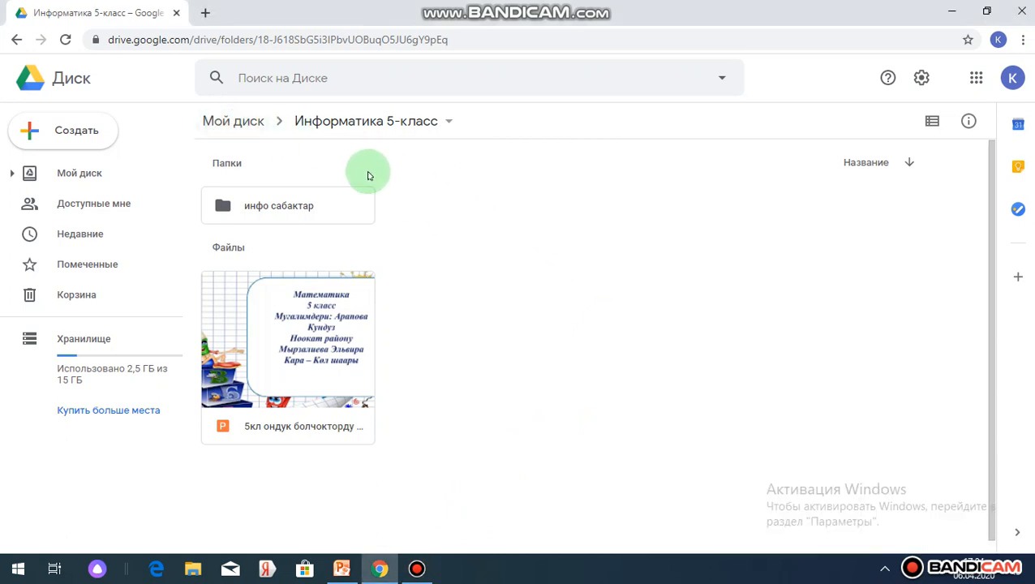
Create a new Google Docs document from My Drive and write "Онлайн курсунун катышуучулары сиздерге ийгилик." followed by a new line.
left_click(16, 41)
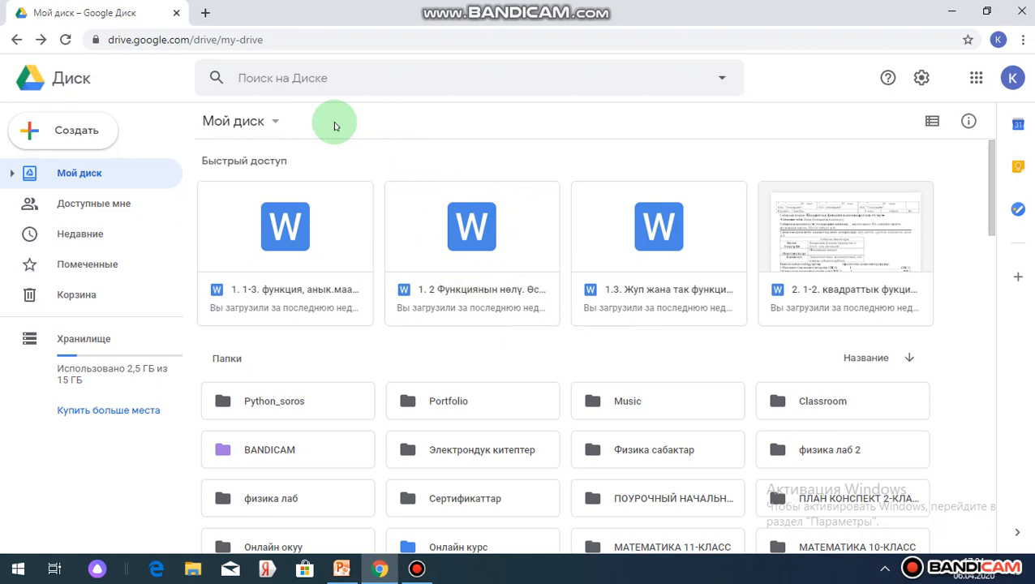
left_click(275, 122)
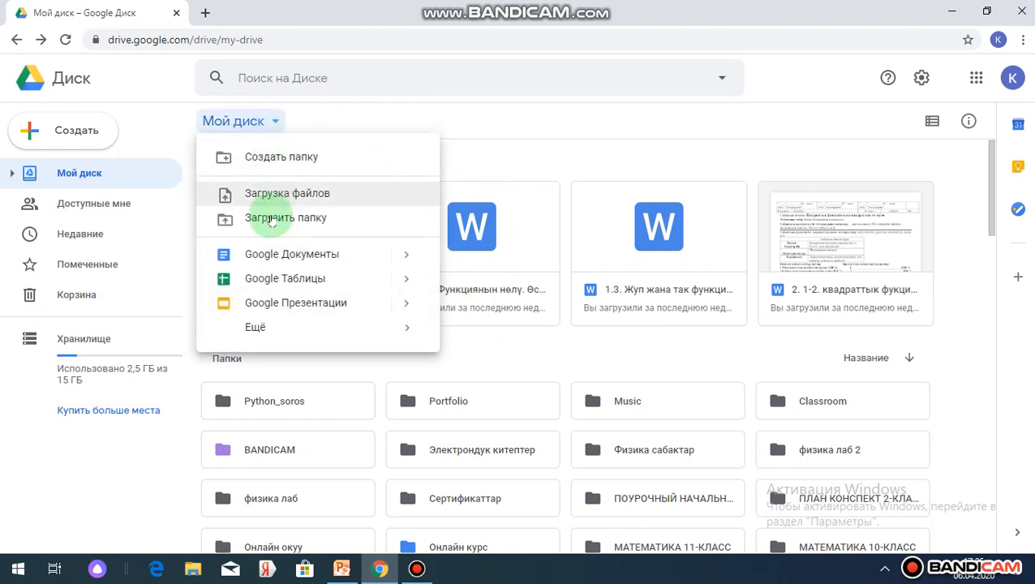
left_click(312, 256)
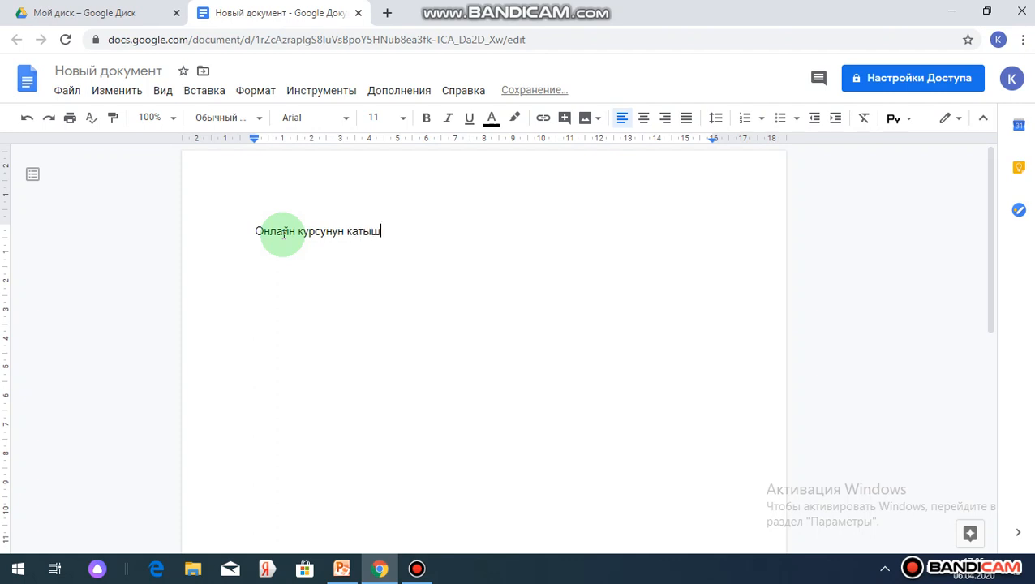
type("уучулары сиздерге ийгилик.")
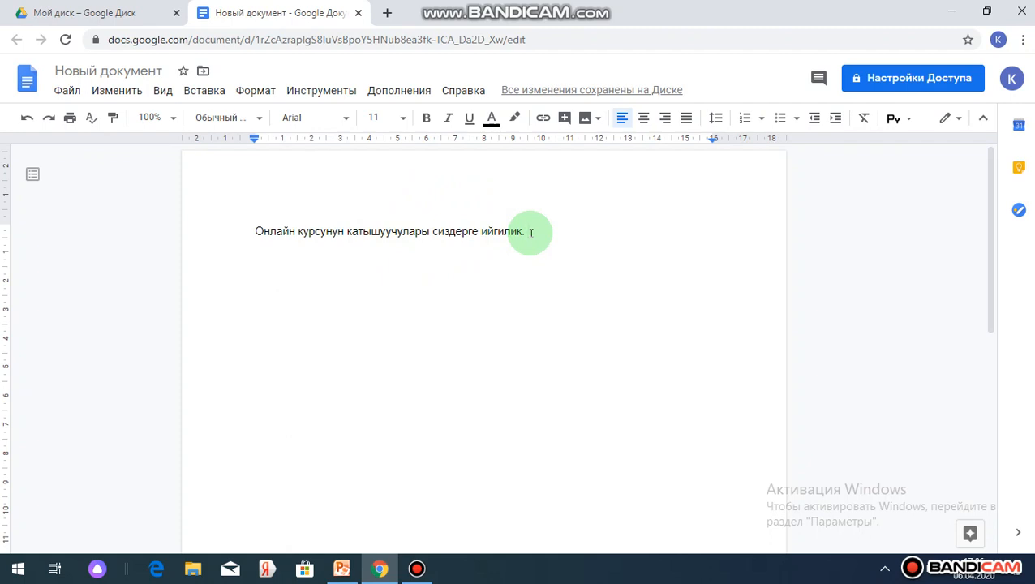
key("Return")
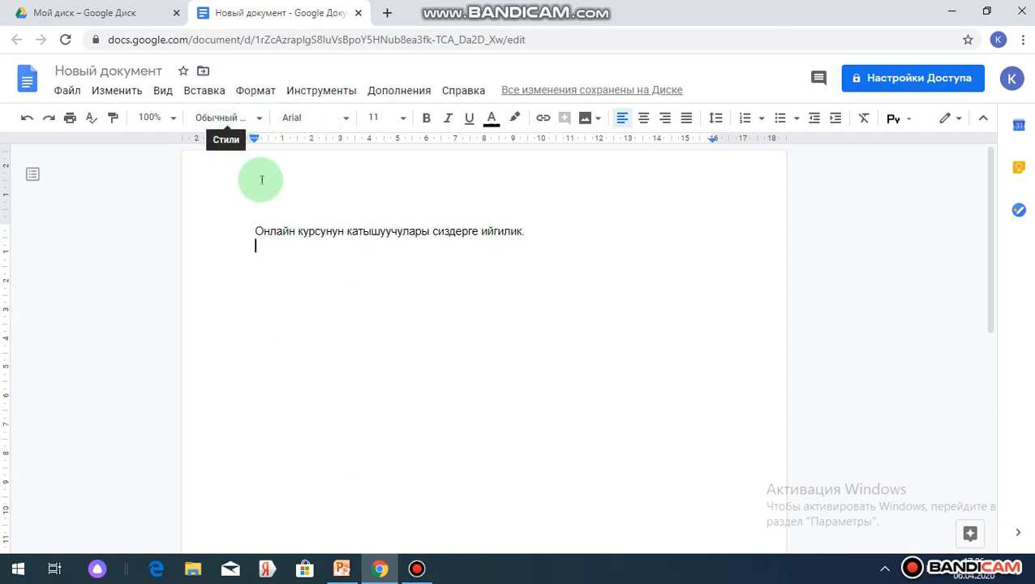
Dictate "Телефон яблоко мы идём знаки" on the second line with Russian voice input, and stop the recording.
left_click(317, 95)
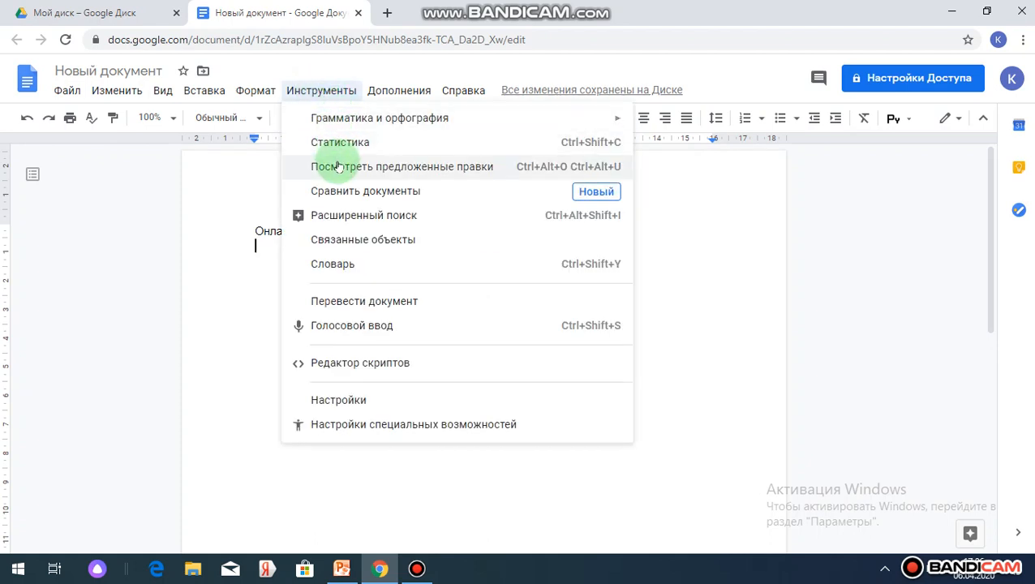
left_click(344, 325)
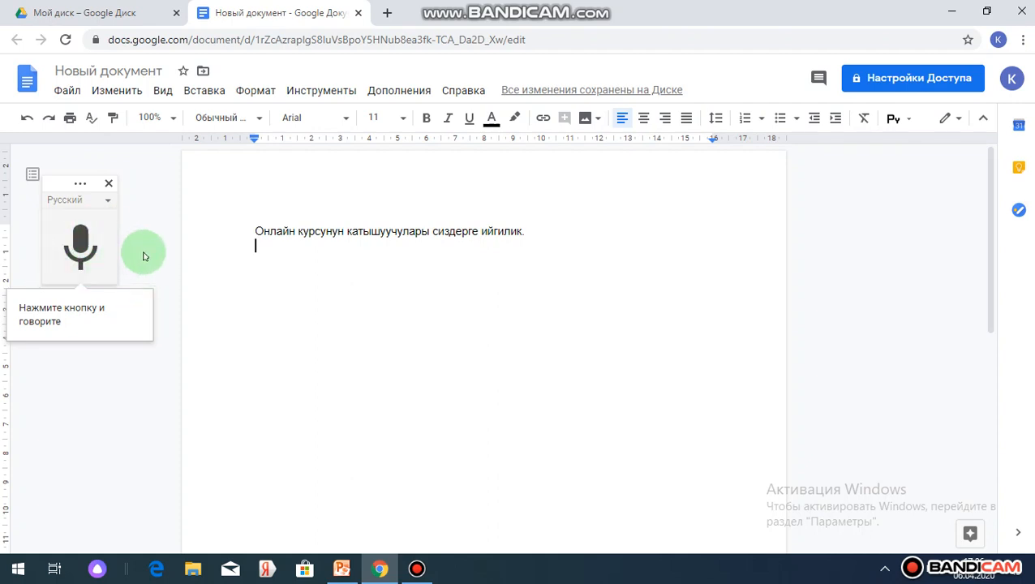
left_click(79, 246)
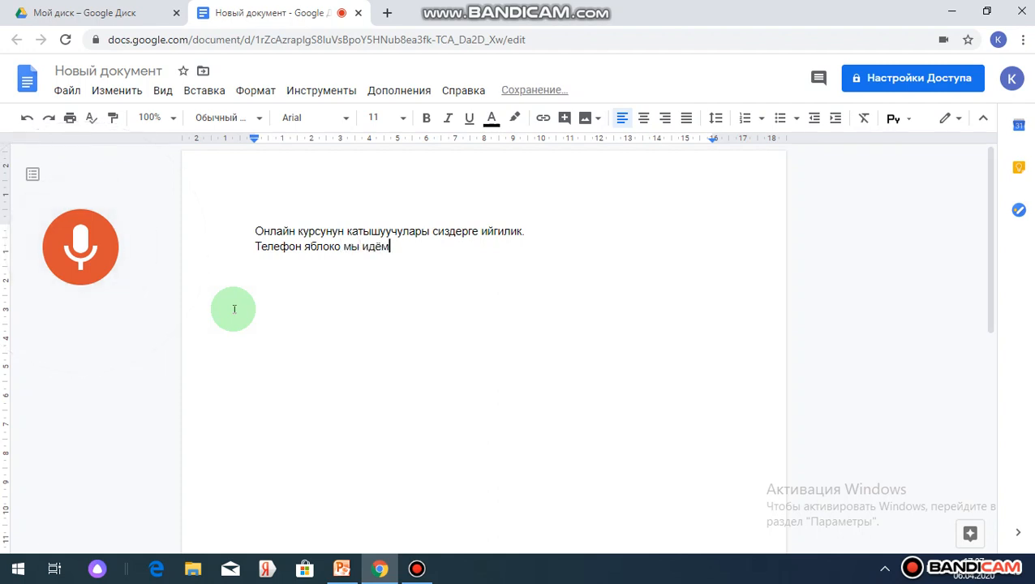
left_click(79, 248)
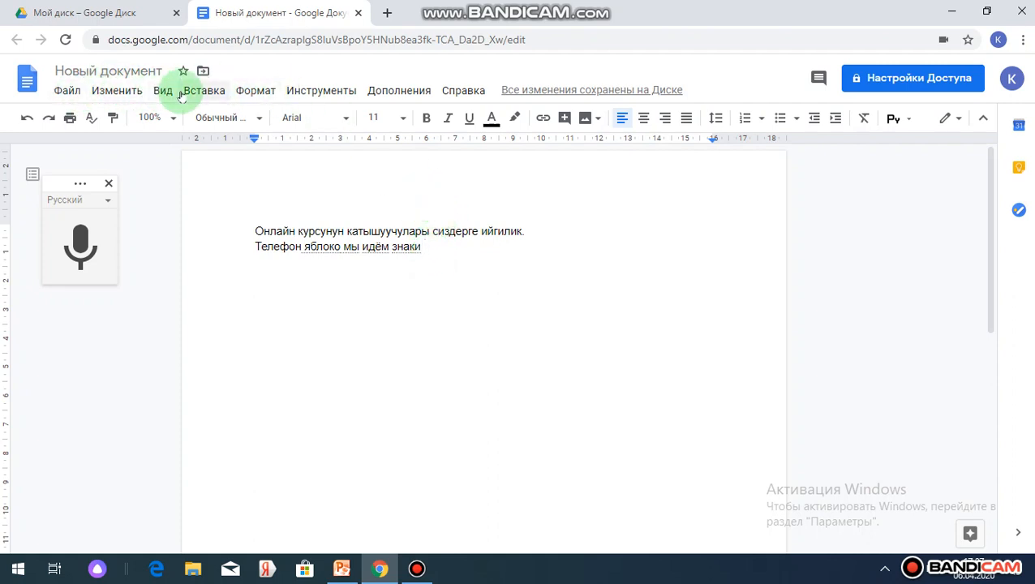
Search the web for "весна картинки" and insert the picture of the pink blossoming tree on a lawn below the text.
left_click(586, 118)
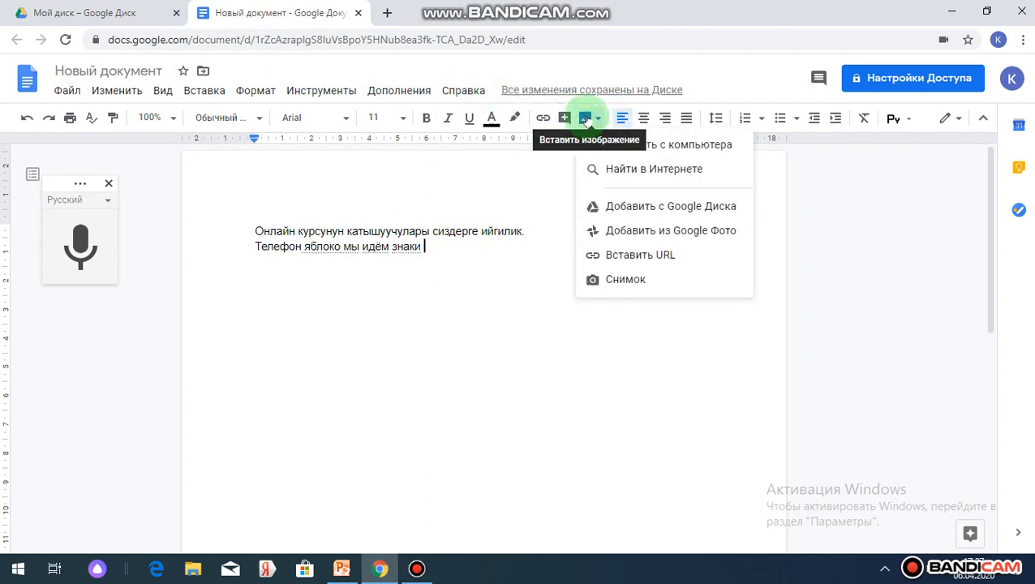
left_click(627, 171)
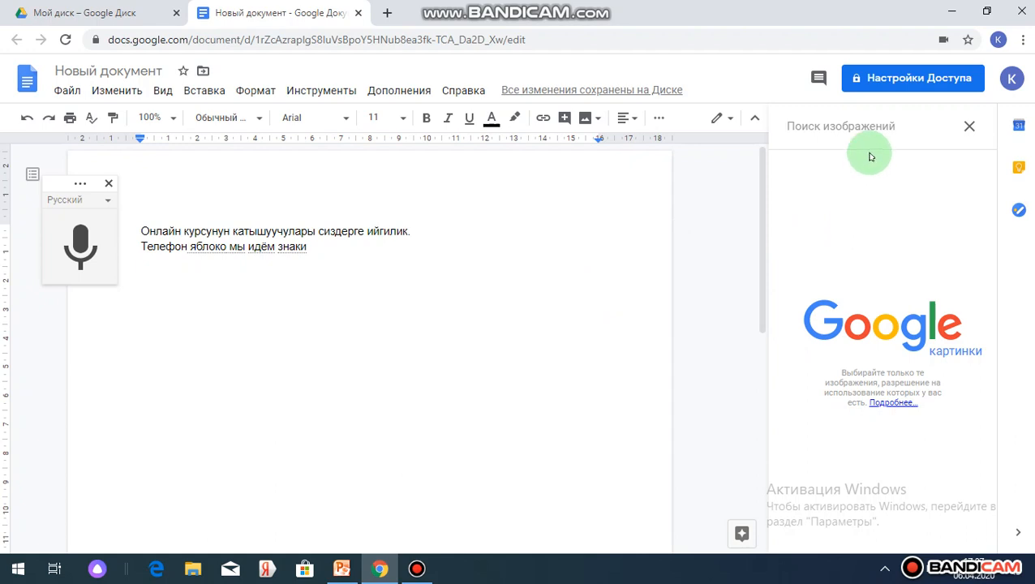
left_click(828, 128)
type("Весна")
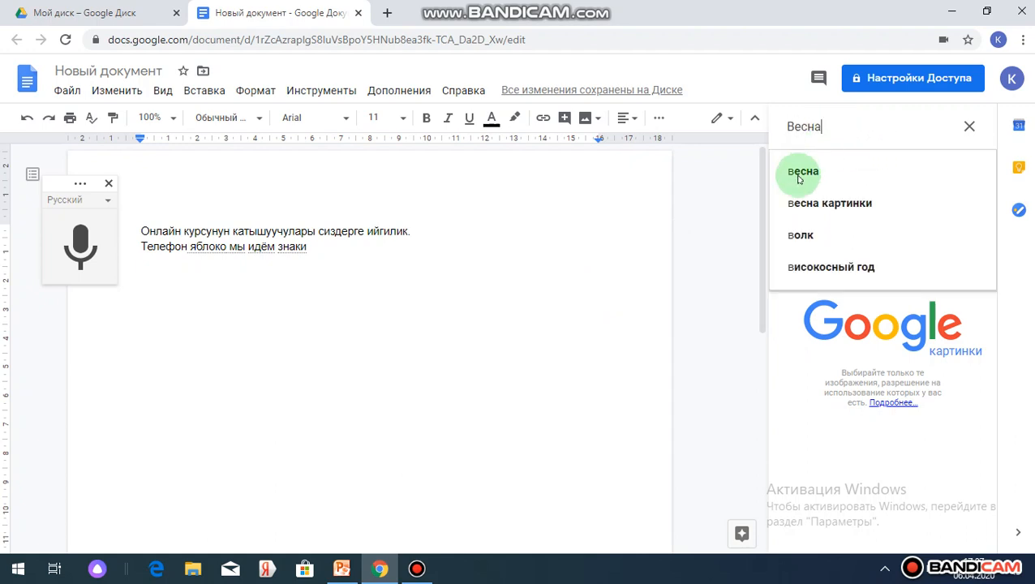
left_click(824, 216)
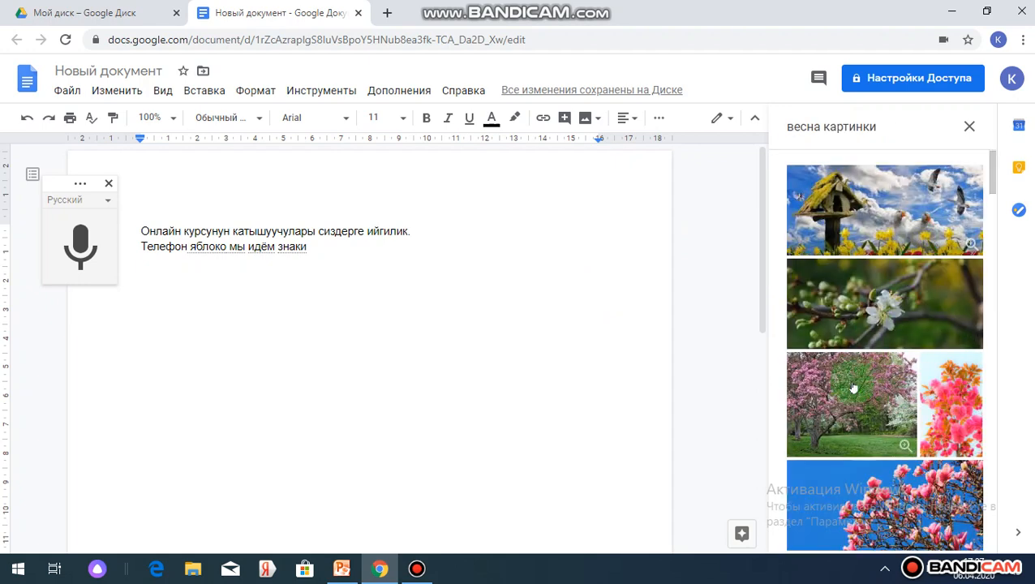
double_click(840, 409)
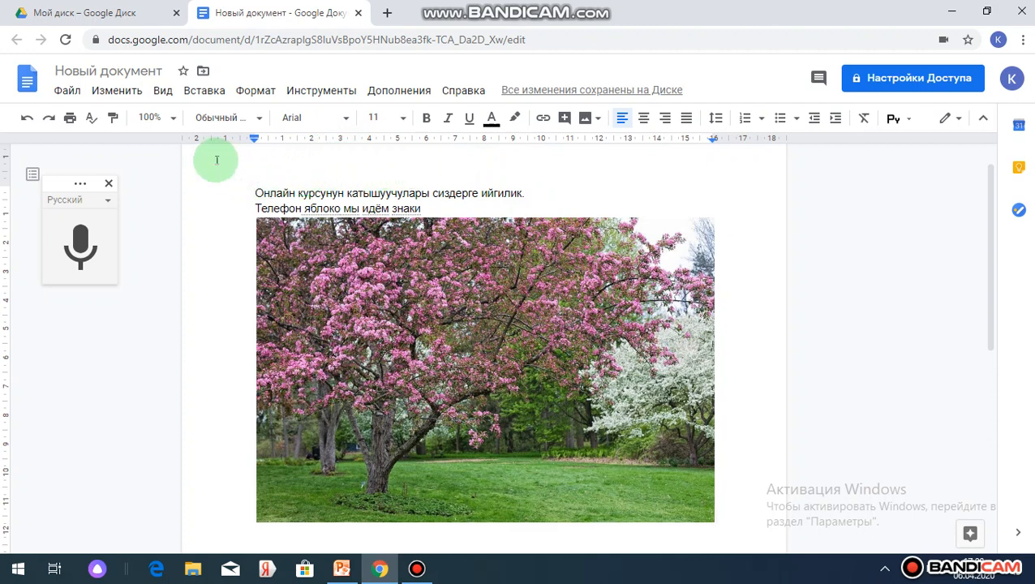
Preview the document for printing and cancel the print.
left_click(70, 120)
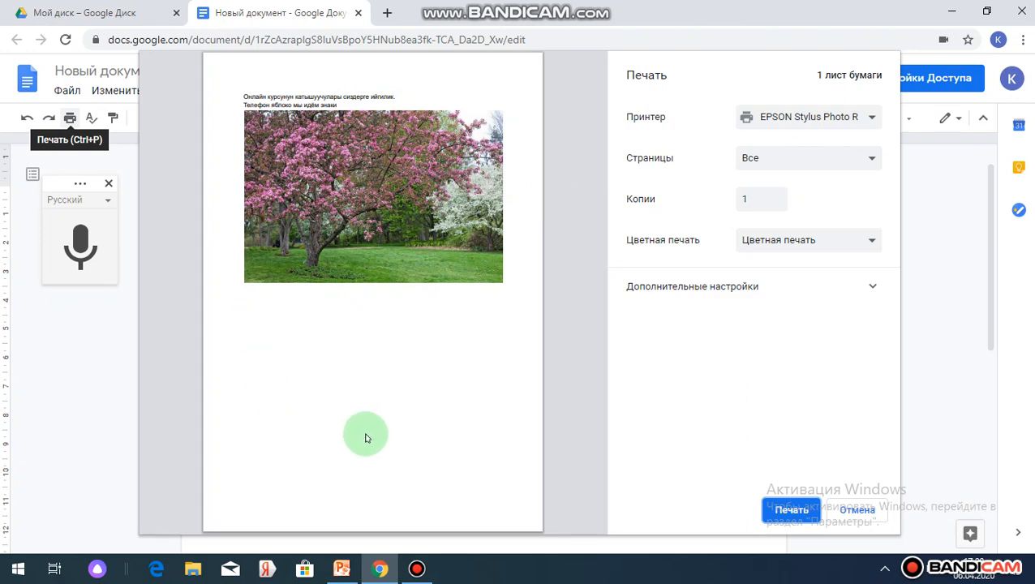
left_click(857, 511)
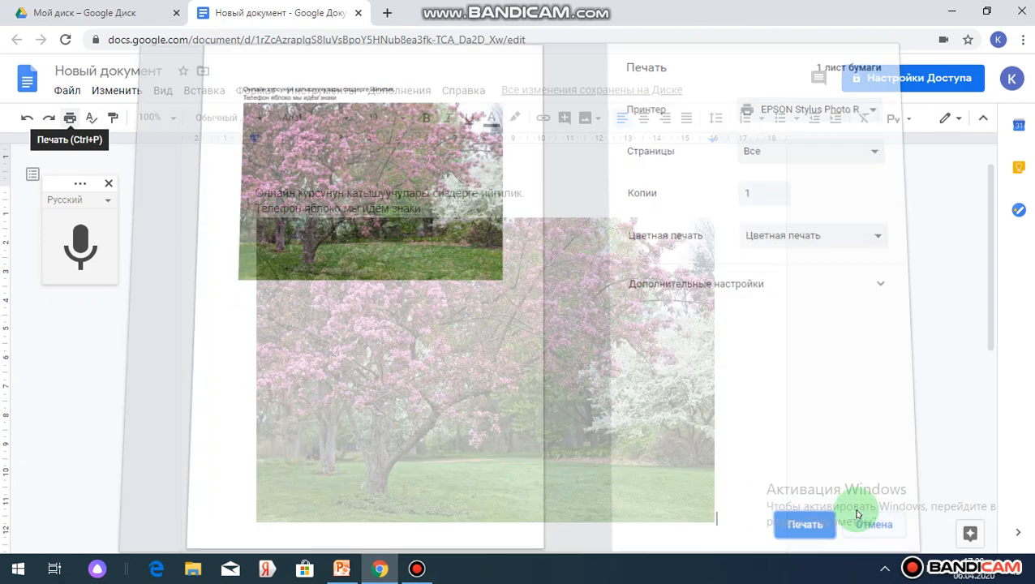
Close the document and rename the file with the blossoming tree picture in My Drive as "Жа".
left_click(357, 13)
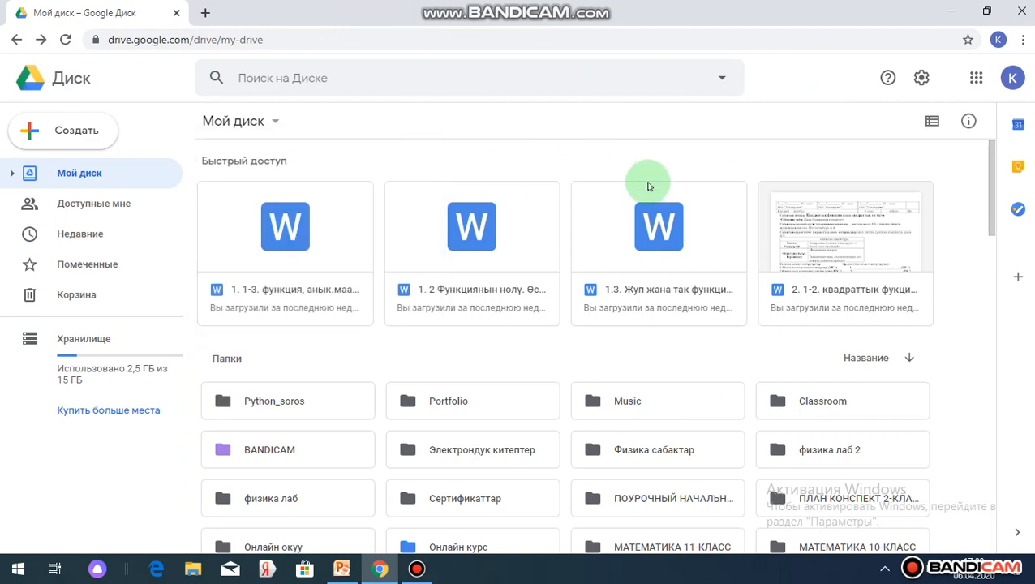
left_click_drag(995, 214, 1000, 376)
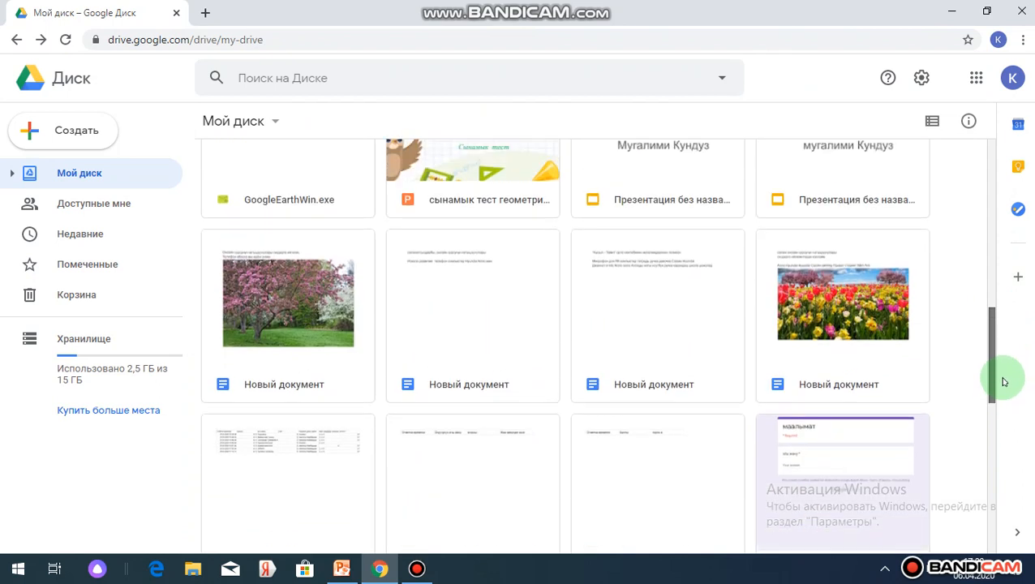
left_click(322, 386)
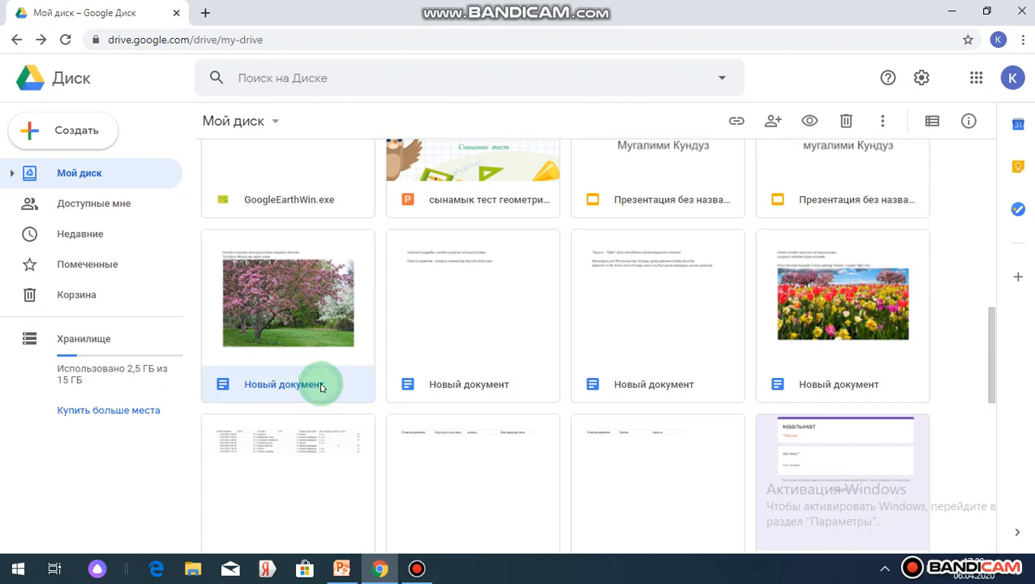
right_click(321, 386)
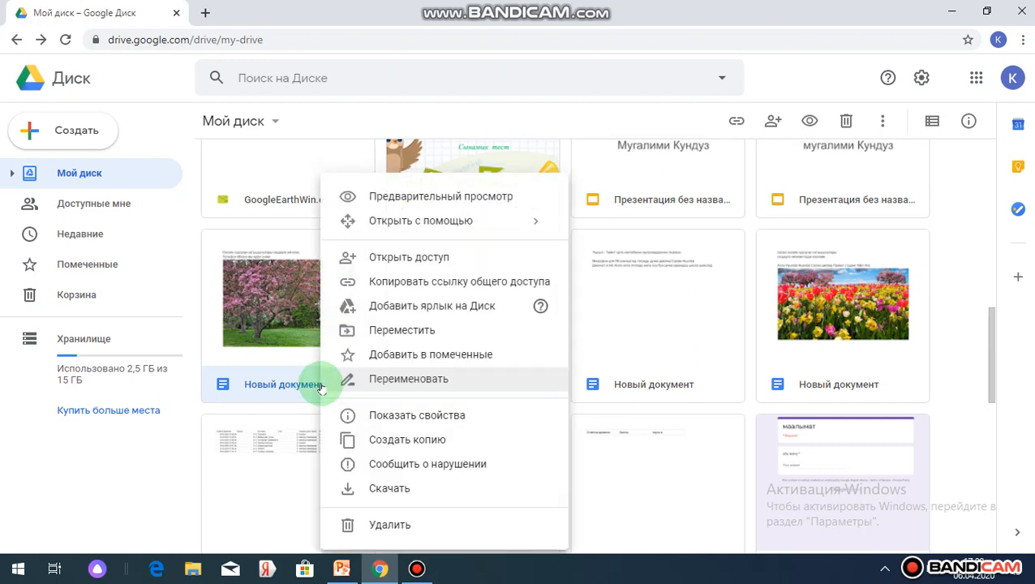
left_click(405, 379)
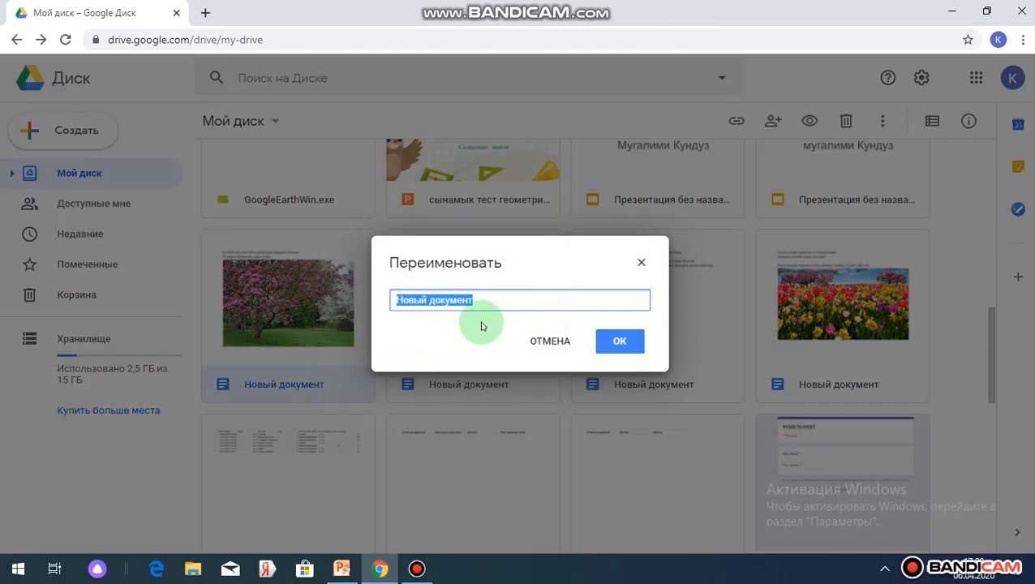
type("Жаз")
left_click(619, 341)
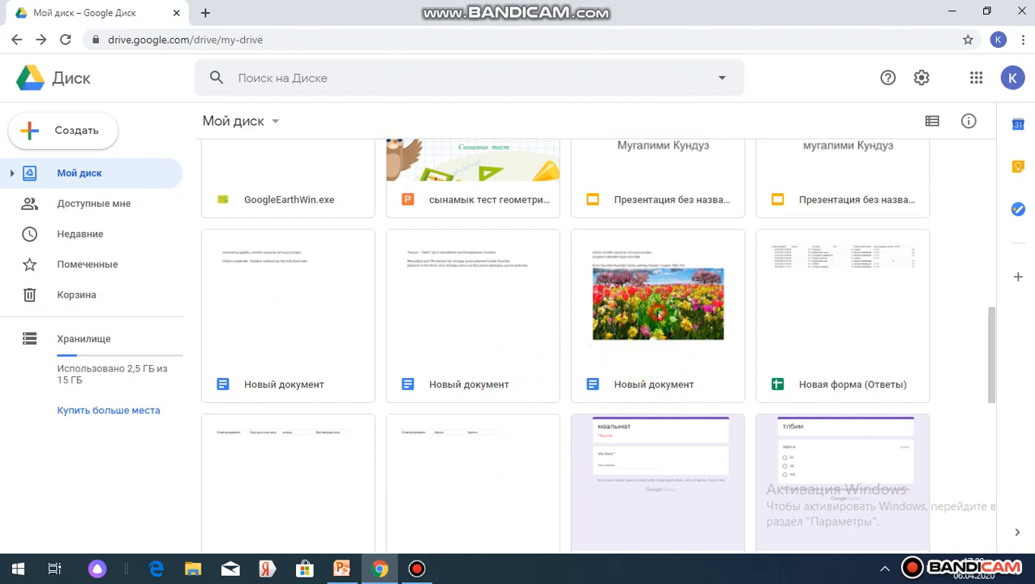
Open the existing document with the tulip field picture from My Drive and delete all the text above the picture.
double_click(658, 315)
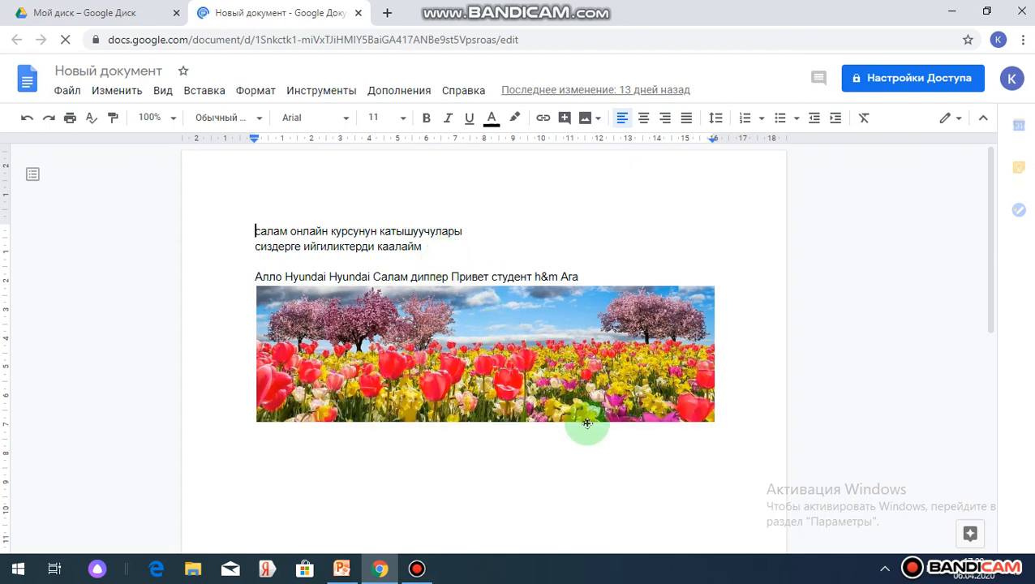
left_click(582, 276)
key("BackSpace")
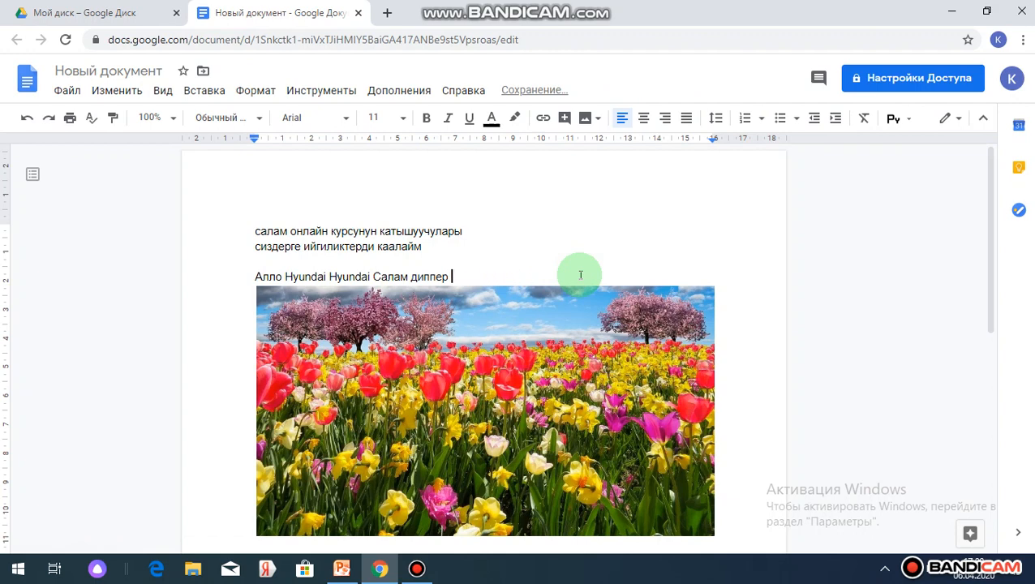
key("BackSpace")
key("BackSpace")
key("BackSpace")
key("BackSpace")
key("BackSpace")
key("BackSpace")
key("BackSpace")
key("BackSpace")
key("BackSpace")
key("BackSpace")
key("BackSpace")
key("BackSpace")
key("BackSpace")
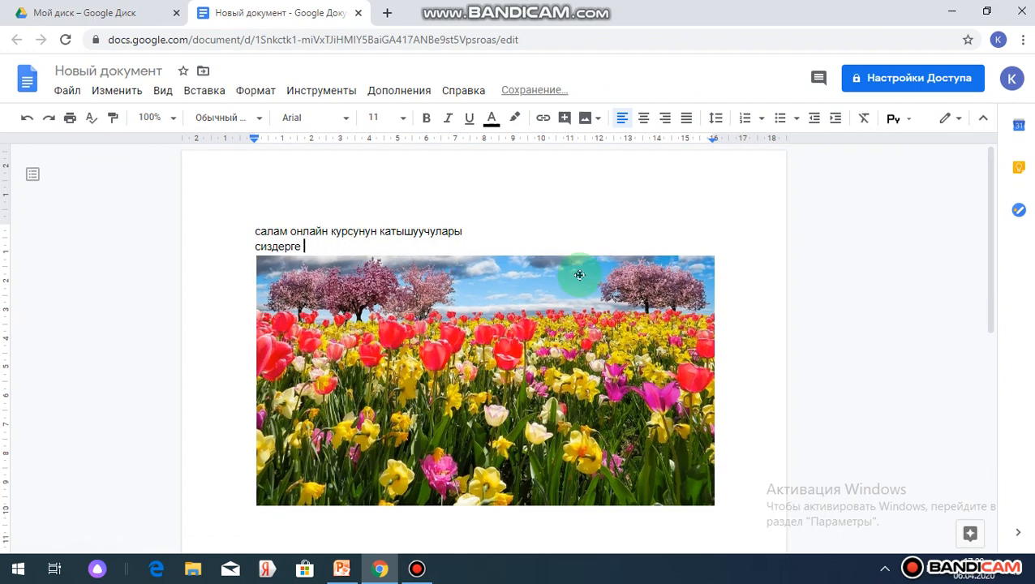
key("BackSpace")
key("BackSpace")
key("BackSpace")
key("BackSpace")
key("BackSpace")
key("BackSpace")
key("BackSpace")
key("BackSpace")
key("BackSpace")
key("BackSpace")
key("BackSpace")
key("BackSpace")
key("BackSpace")
key("BackSpace")
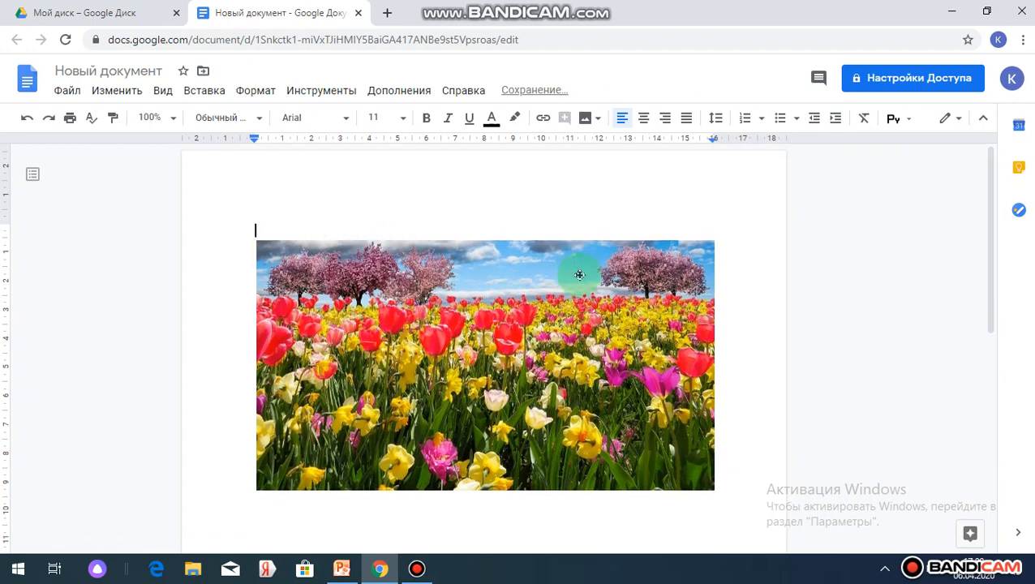